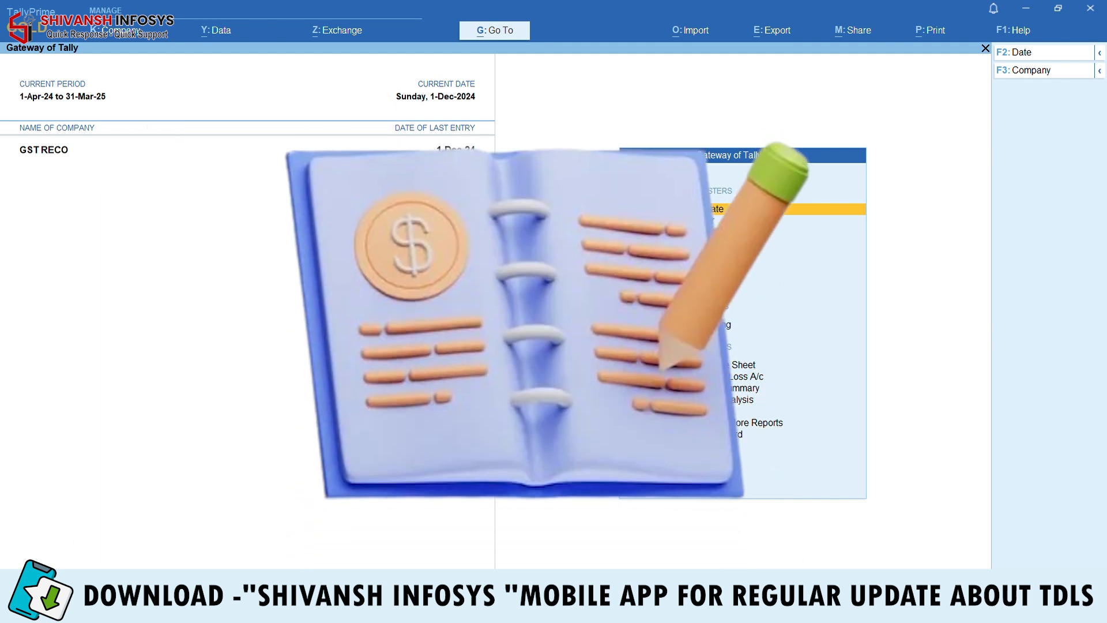
# Step: Enable loading of the locally configured GST Report Menu.txt in TDL Management
pyautogui.press('F1')
pyautogui.press('t')
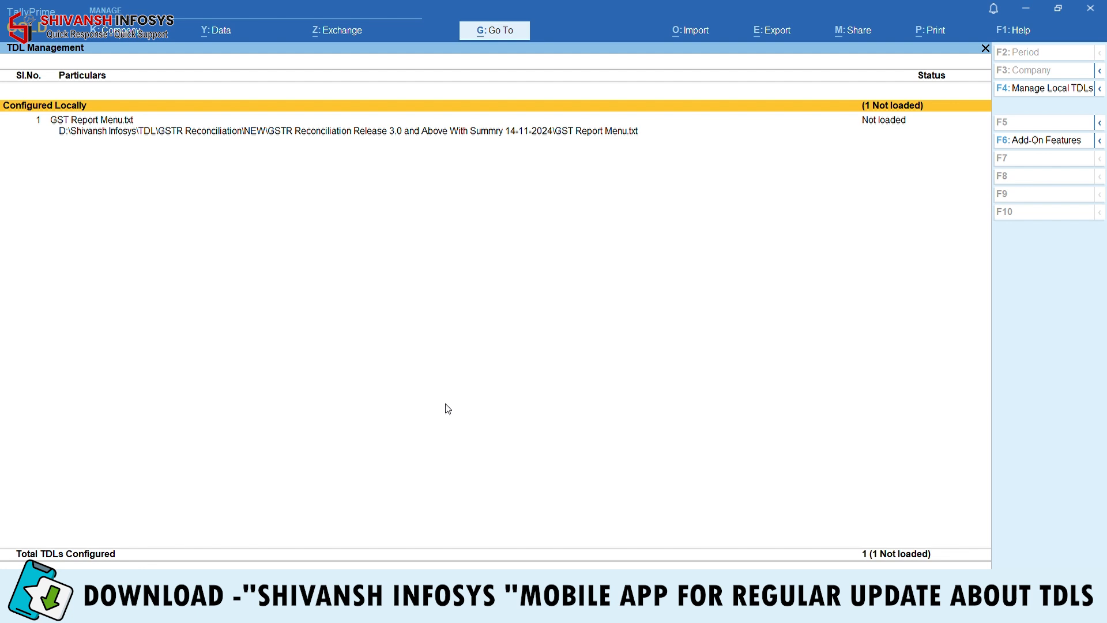
pyautogui.press('F4')
pyautogui.press('Return')
pyautogui.press('Return')
pyautogui.write('y')
pyautogui.press('Return')
pyautogui.press('Return')
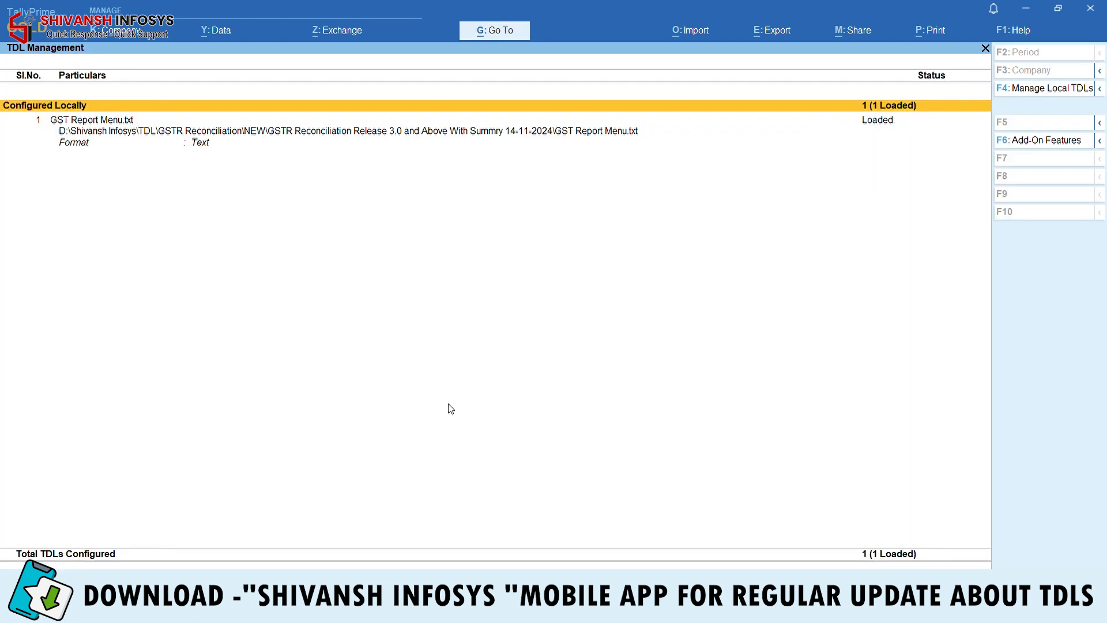
# Step: Check the GSTR-2A and GSTR-2B JSON file paths in the Add-On Features, accept them and return to the Gateway of Tally
pyautogui.click(1041, 141)
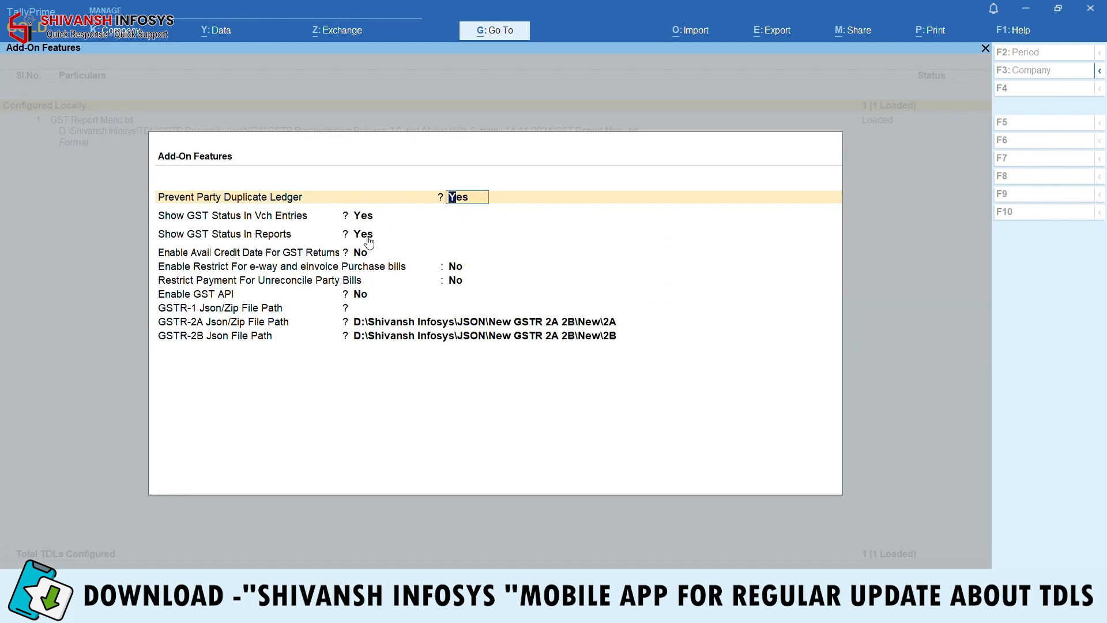
pyautogui.click(368, 324)
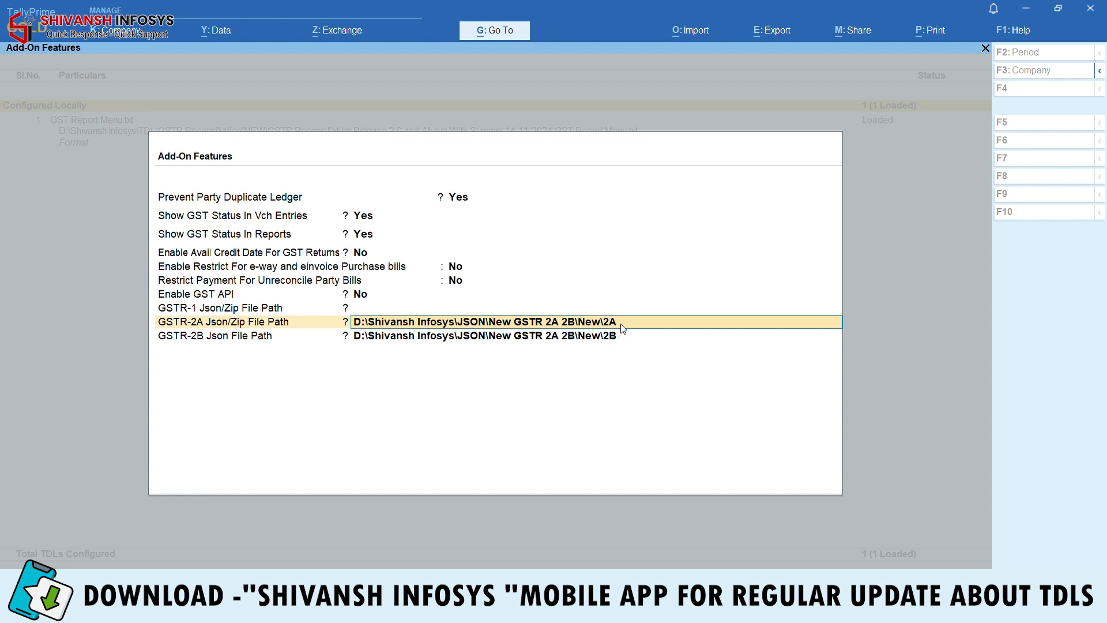
pyautogui.click(611, 340)
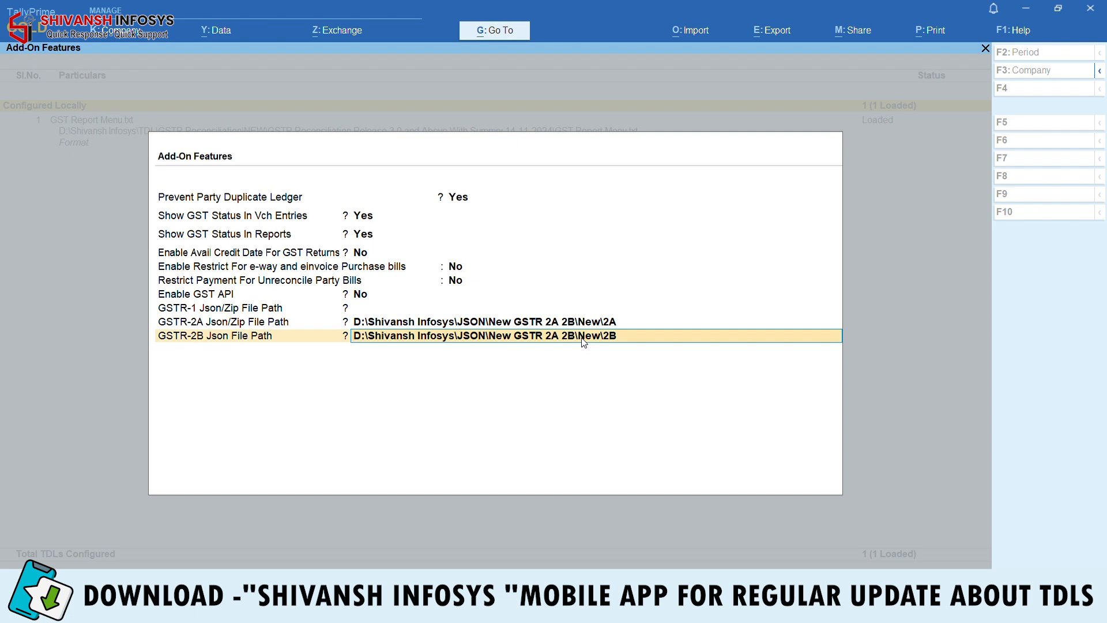
pyautogui.hotkey('ctrl', 'a')
pyautogui.press('Escape')
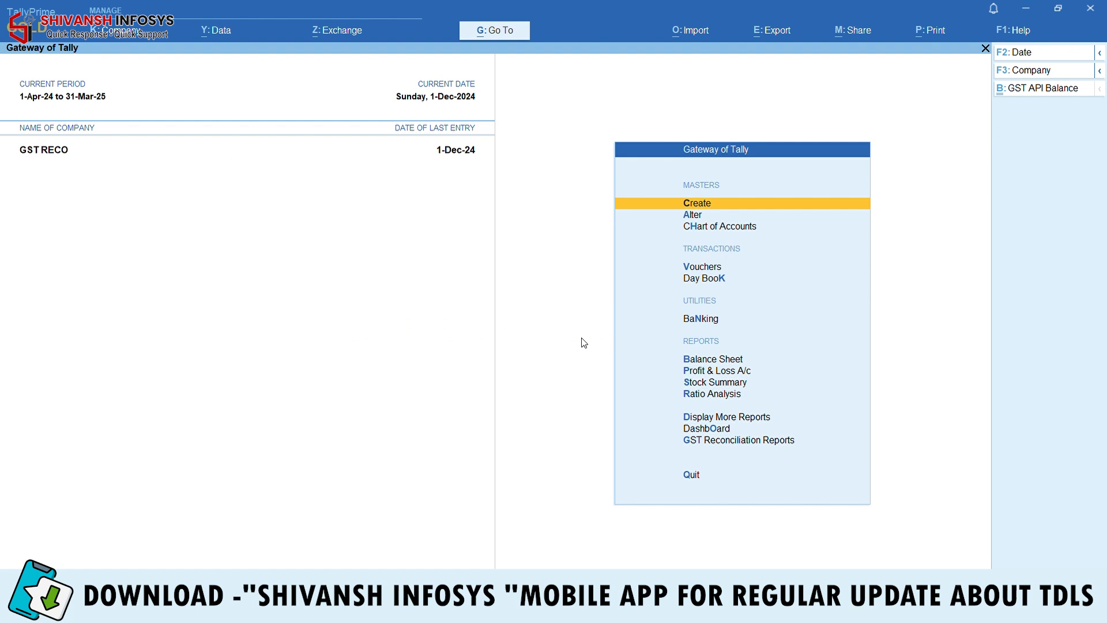
# Step: Open GSTR-2B Reconciliation Detailed from the GSTR-2A and GSTR-2B section of the GST Reconciliation Reports
pyautogui.press('Down')
pyautogui.press('Down')
pyautogui.press('Down')
pyautogui.press('Down')
pyautogui.press('Down')
pyautogui.press('Down')
pyautogui.press('Down')
pyautogui.press('Down')
pyautogui.press('Down')
pyautogui.press('Down')
pyautogui.press('Down')
pyautogui.press('Down')
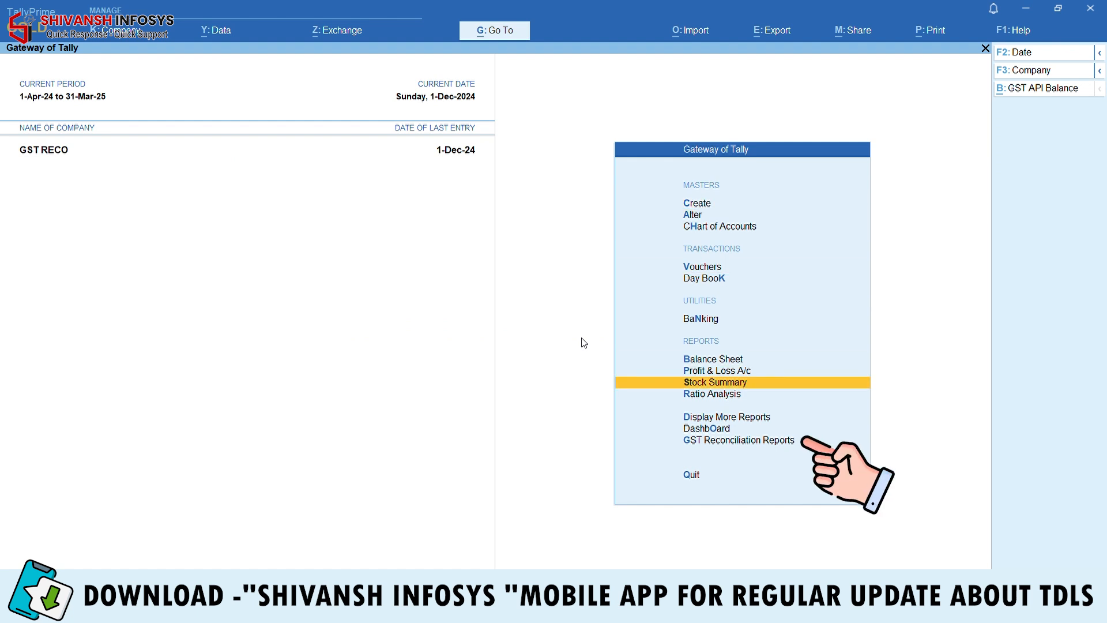
pyautogui.press('Return')
pyautogui.press('Down')
pyautogui.press('Return')
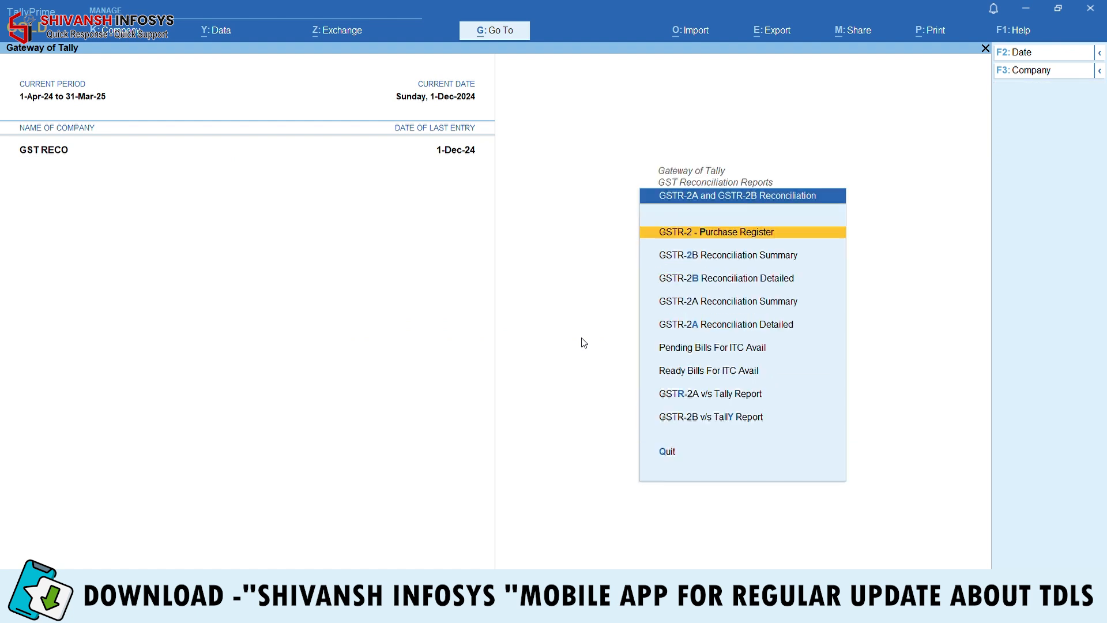
pyautogui.press('Down')
pyautogui.press('Down')
pyautogui.press('Return')
# Step: Load the GSTR-2B file in JSON format with 2B reconciliation on, ignoring amount differences up to 1
pyautogui.press('Return')
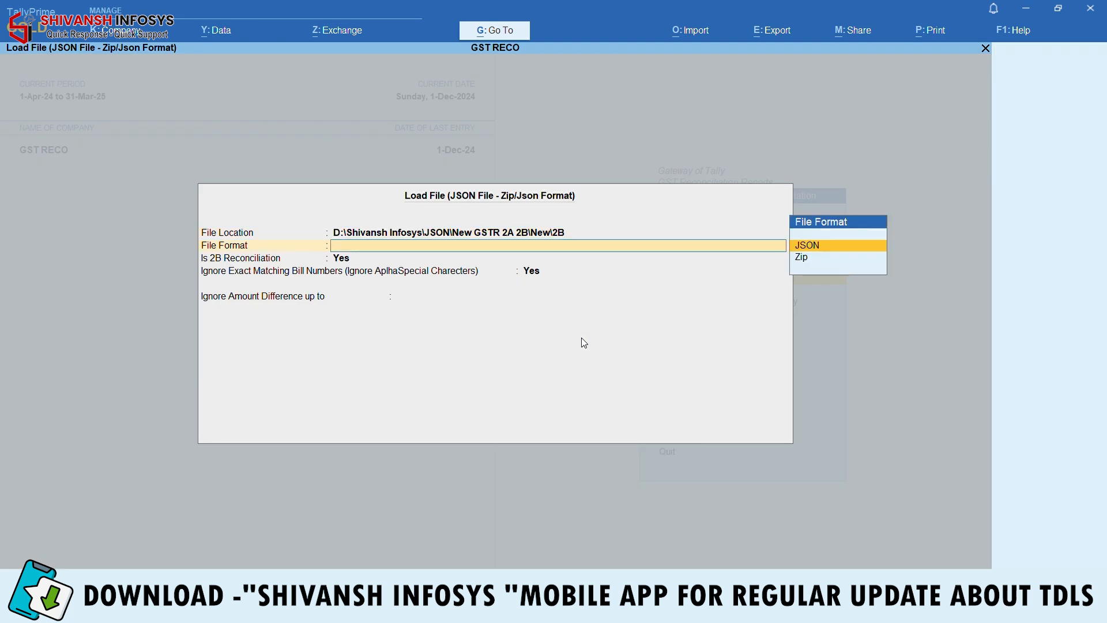
pyautogui.press('Return')
pyautogui.press('Return')
pyautogui.press('Return')
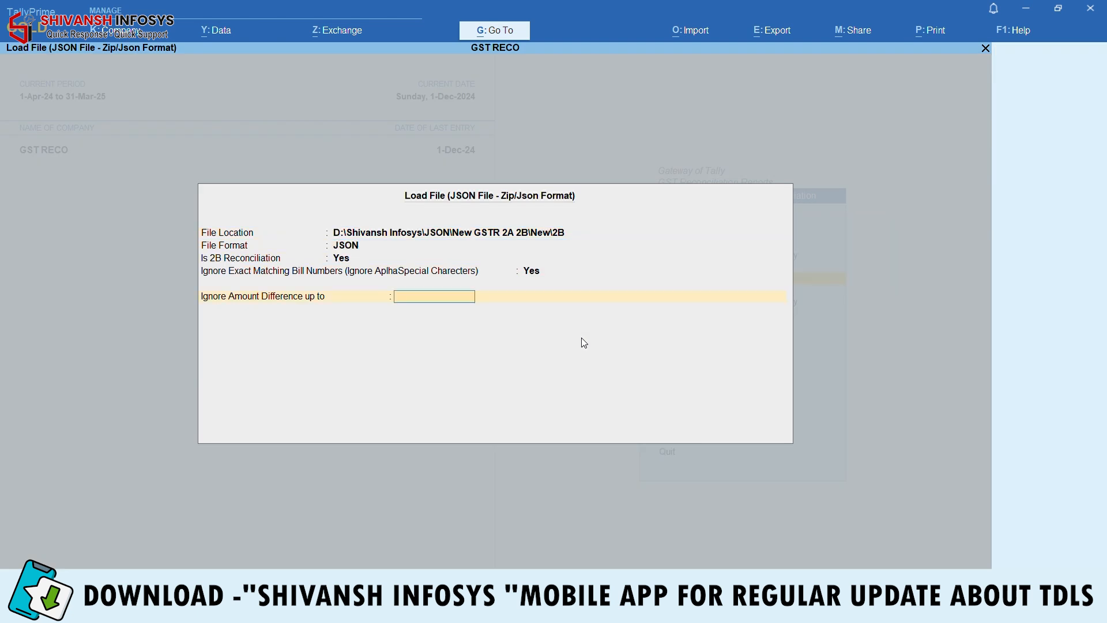
pyautogui.write('1')
pyautogui.press('Return')
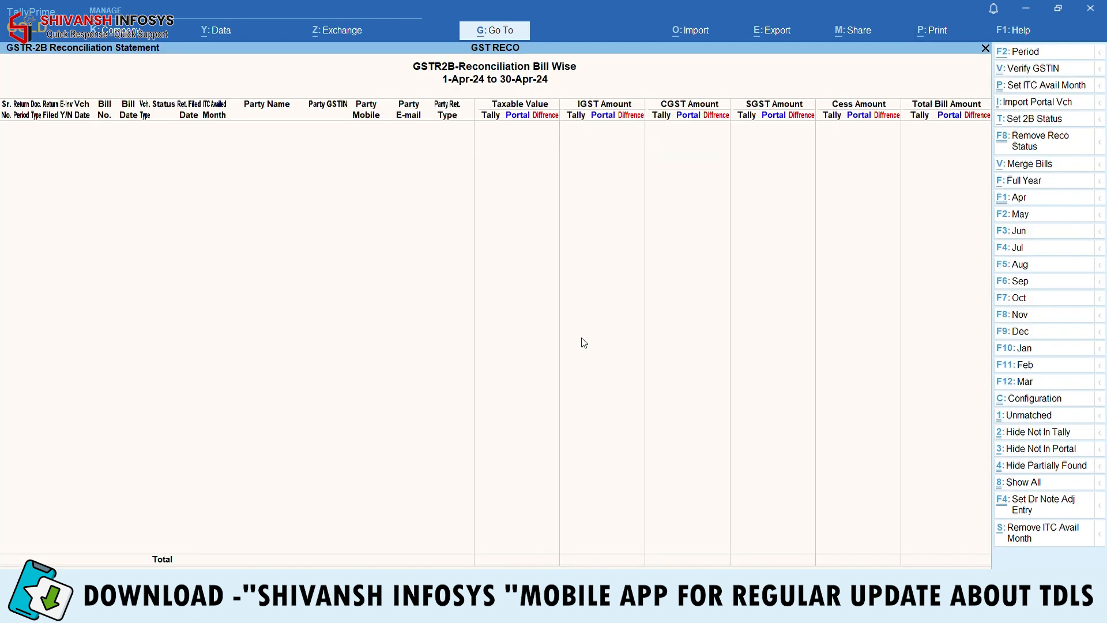
# Step: Set the reconciliation statement's period from 1-10-2024 to 31-10-2024
pyautogui.press('F2')
pyautogui.write('1.10')
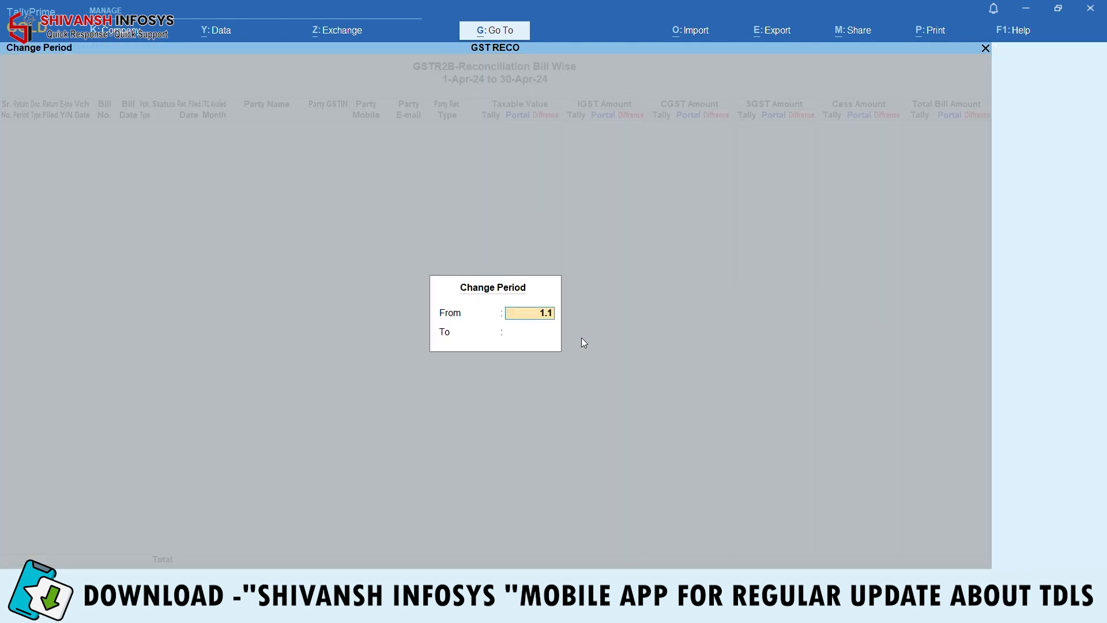
pyautogui.press('Return')
pyautogui.write('31.10')
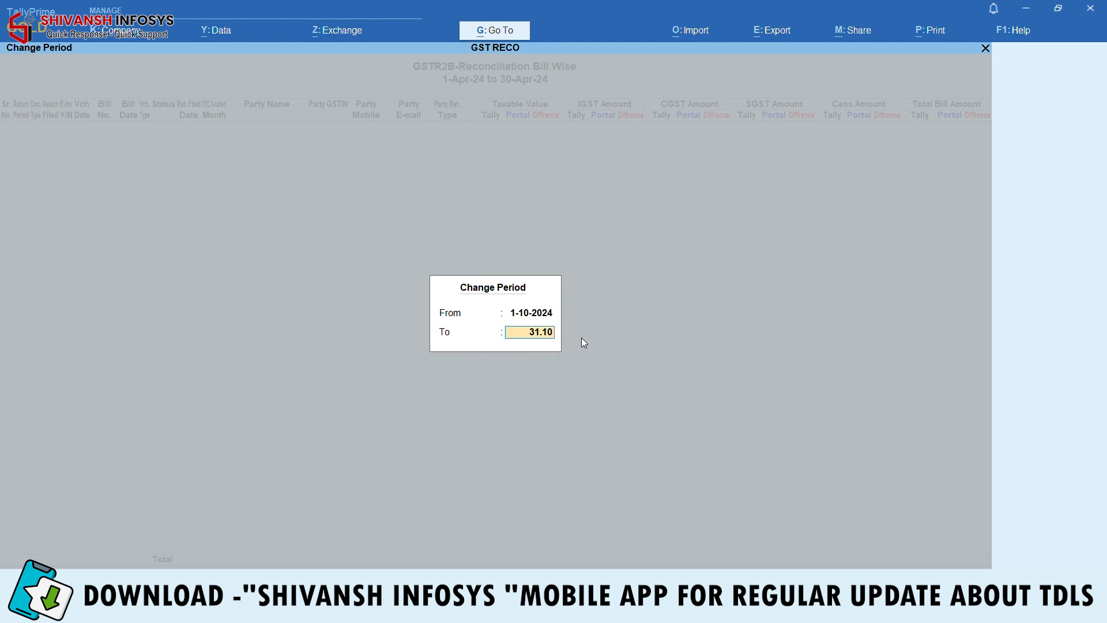
pyautogui.press('Return')
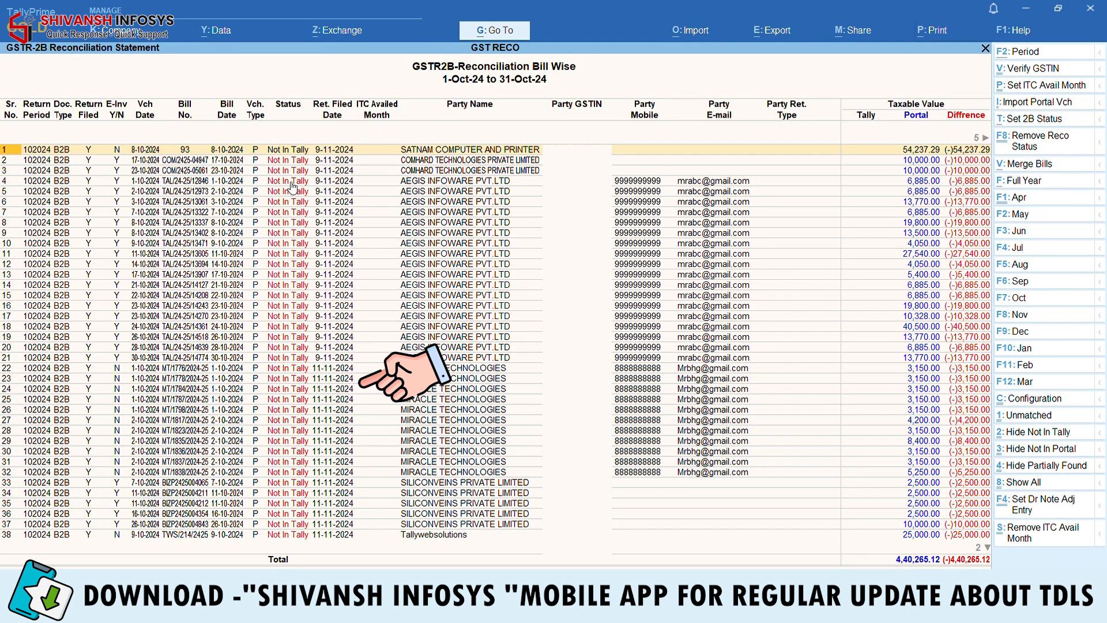
# Step: Examine the October bills and the portal voucher entry form of the SATNAM COMPUTER AND PRINTER bill, leaving it without saving
pyautogui.scroll(-5, 362, 511)
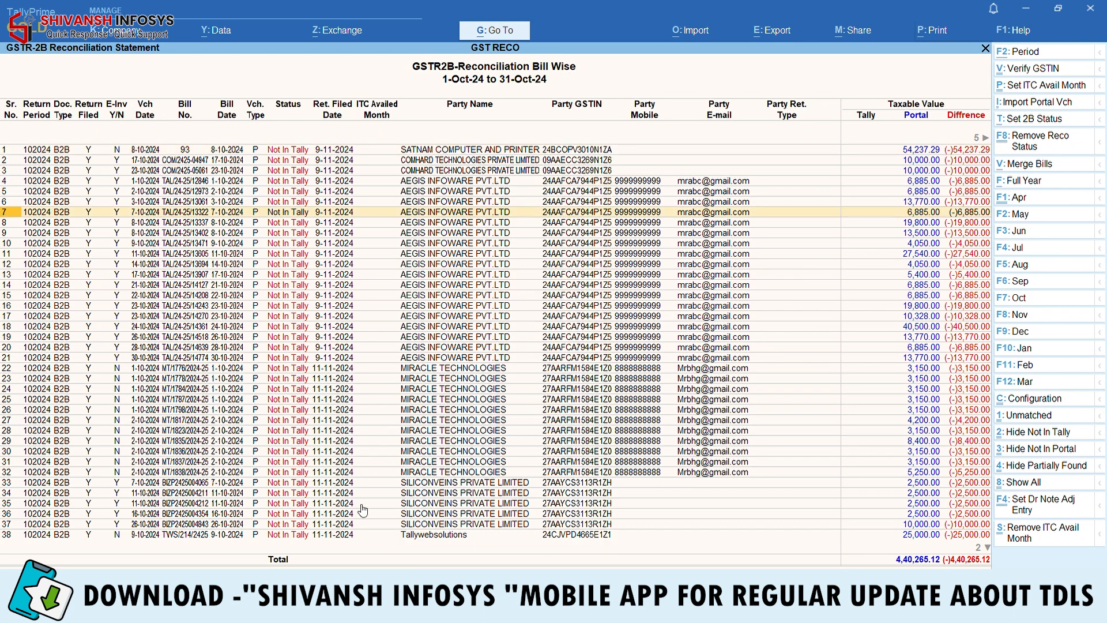
pyautogui.scroll(-6, 362, 508)
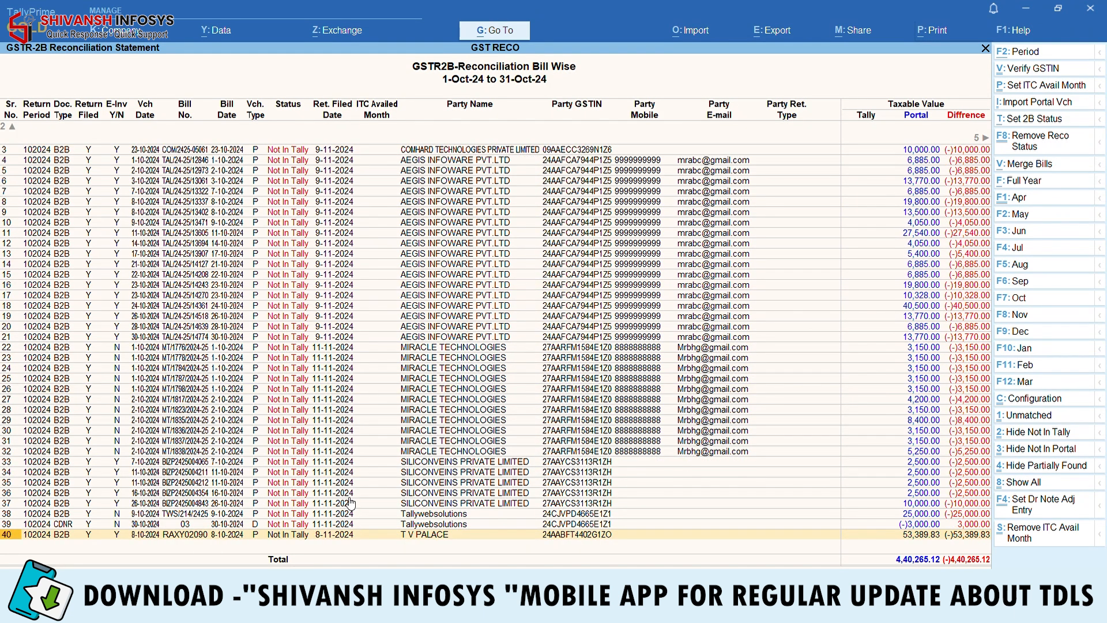
pyautogui.scroll(10, 352, 504)
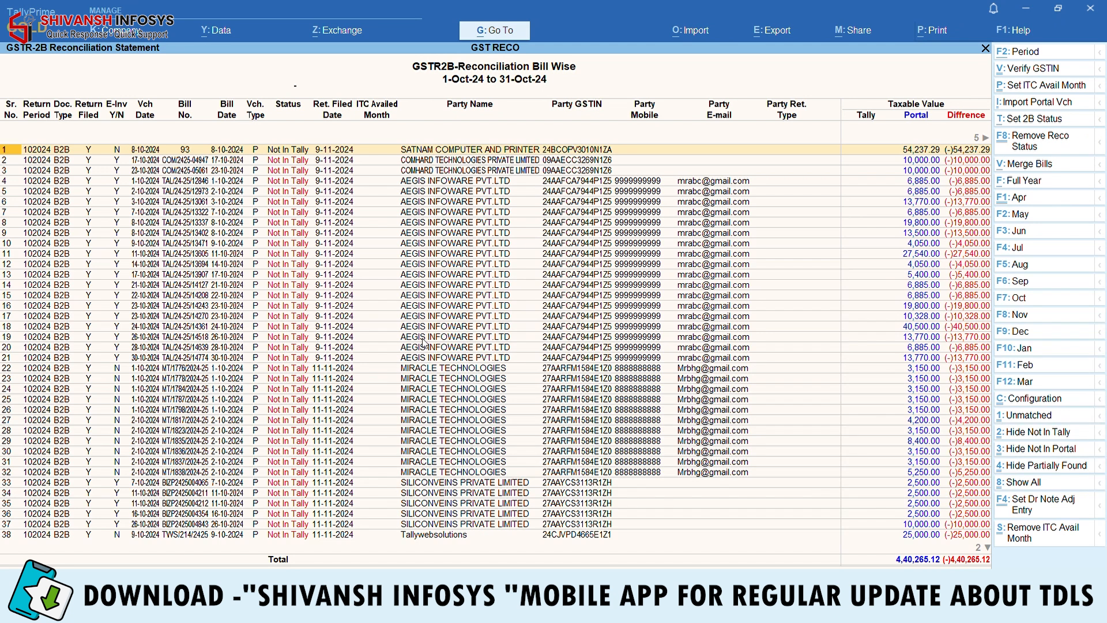
pyautogui.press('Return')
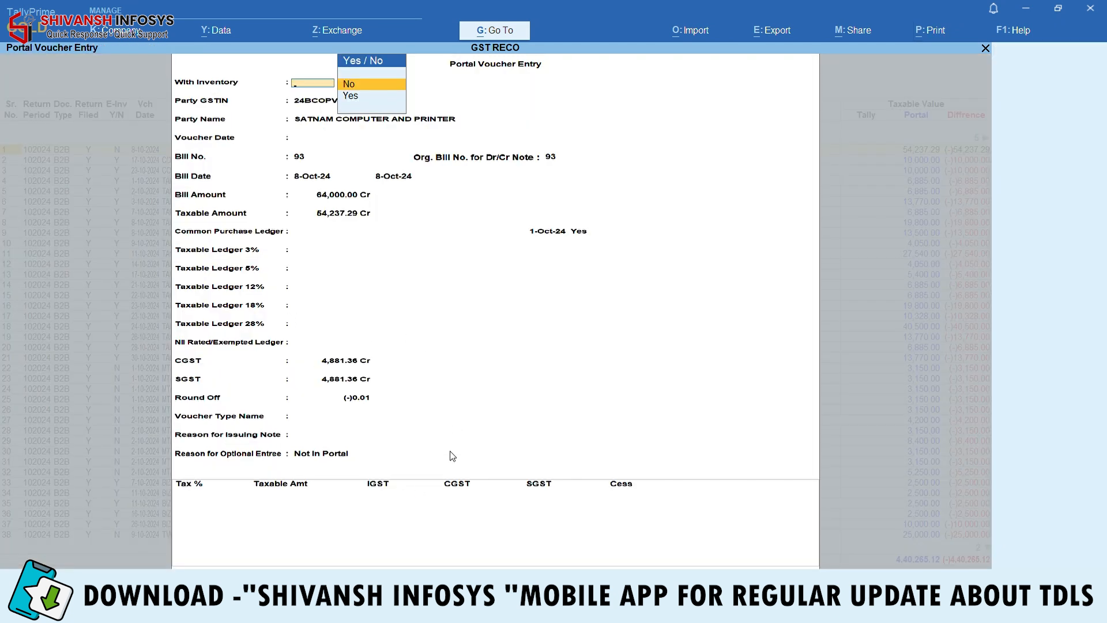
pyautogui.press('Escape')
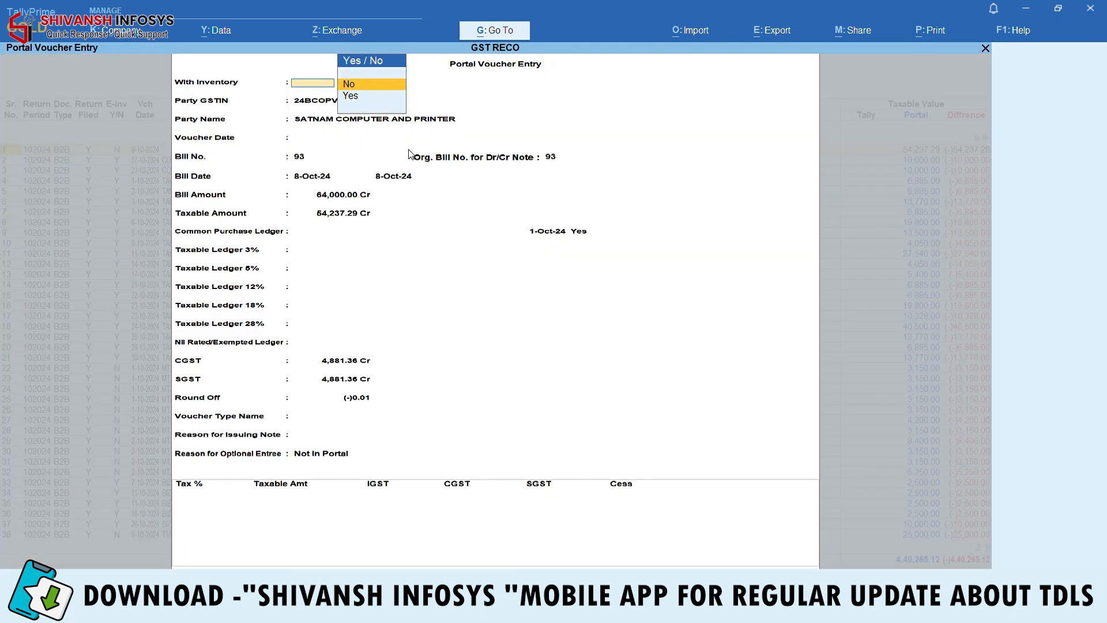
pyautogui.doubleClick(412, 155)
pyautogui.press('Escape')
pyautogui.press('y')
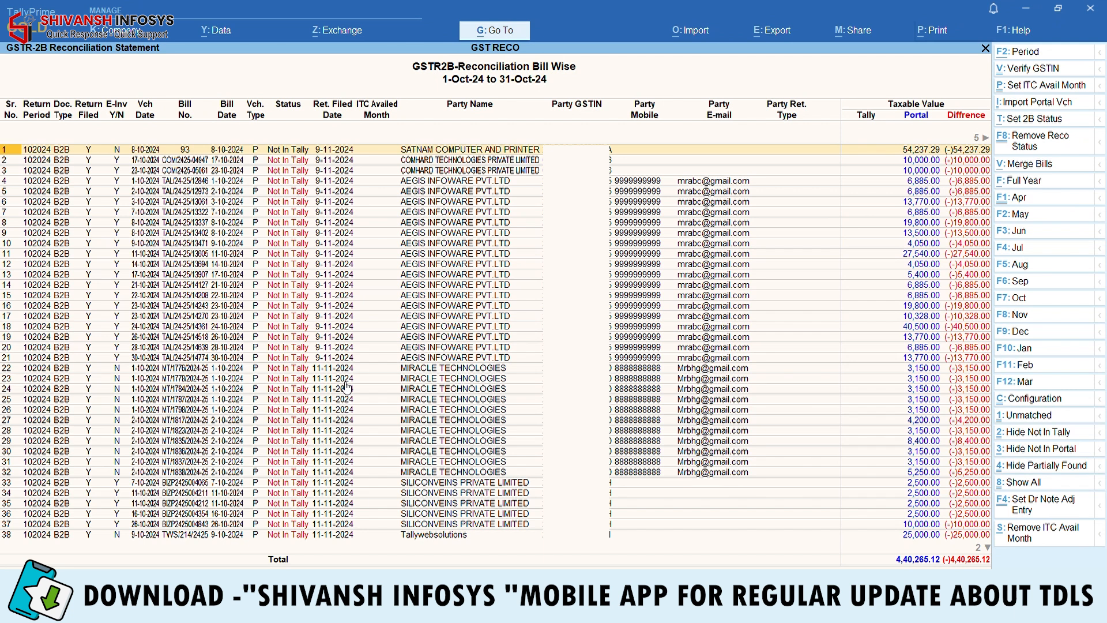
# Step: Select all bills and start importing them as portal vouchers, with inventory set to No and the voucher date left blank
pyautogui.hotkey('ctrl', 'space')
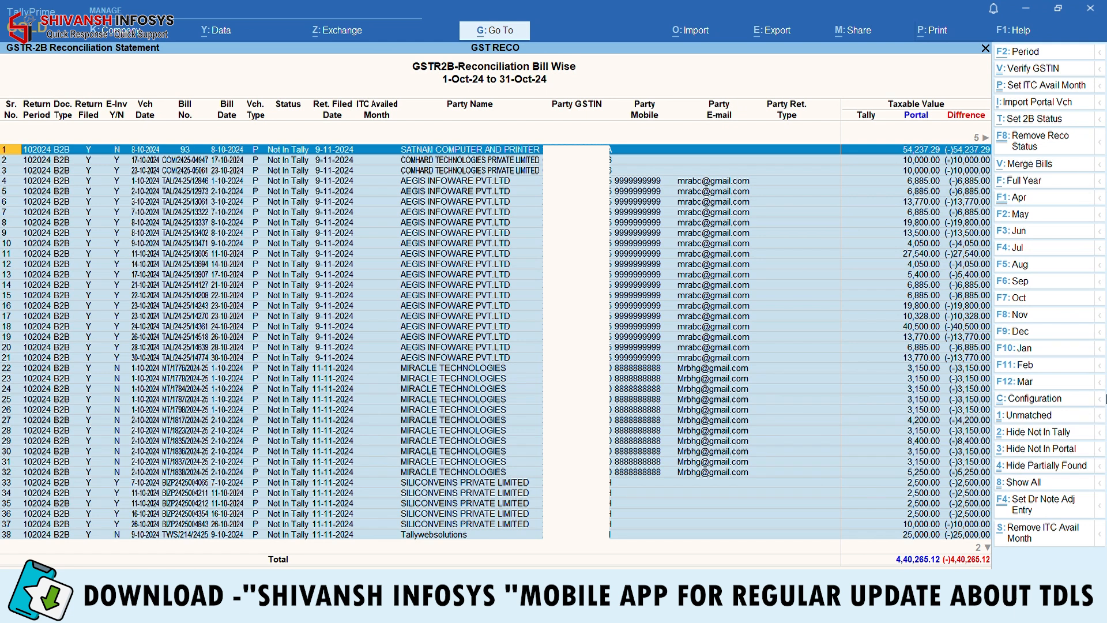
pyautogui.click(1028, 104)
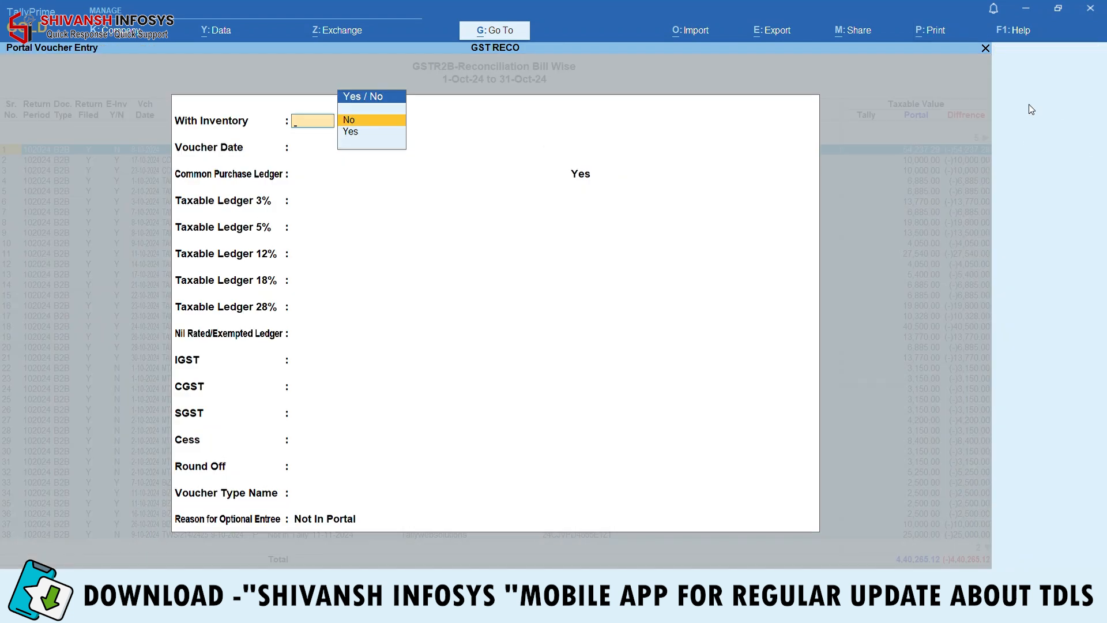
pyautogui.press('Return')
pyautogui.press('Return')
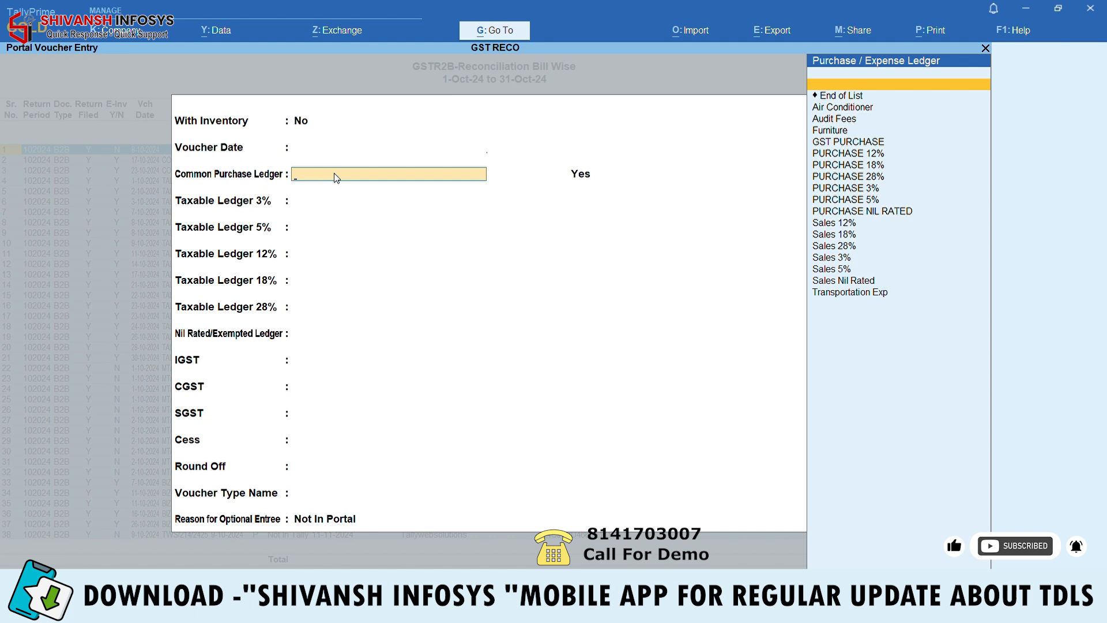
# Step: Set the Common Purchase Ledger of the portal voucher entry to PURCHASE 18%
pyautogui.write('Pu')
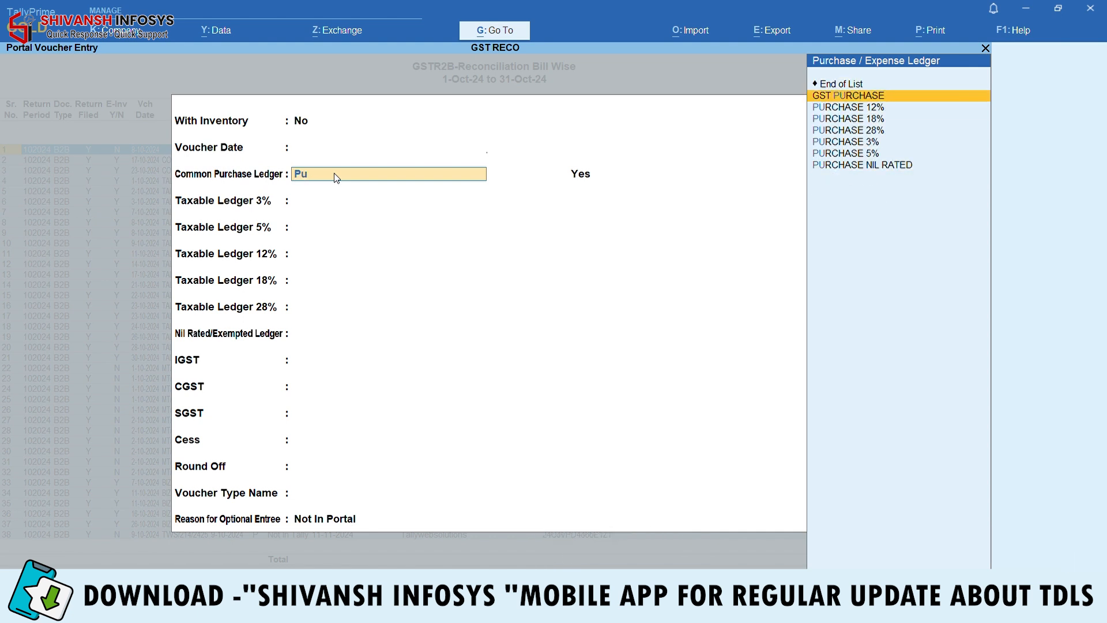
pyautogui.press('Return')
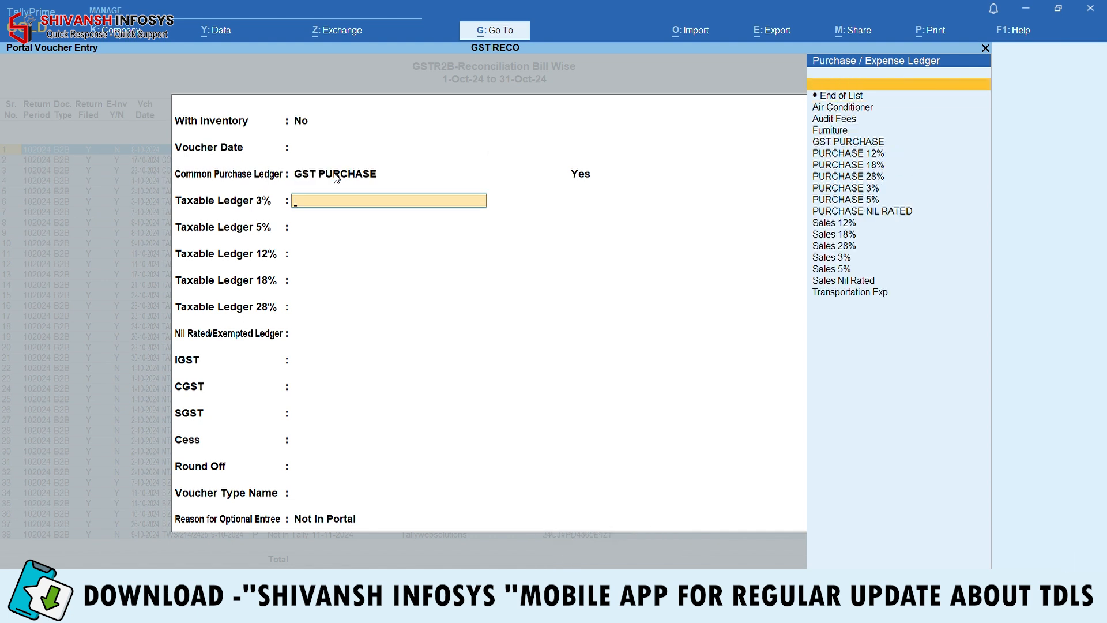
pyautogui.press('BackSpace')
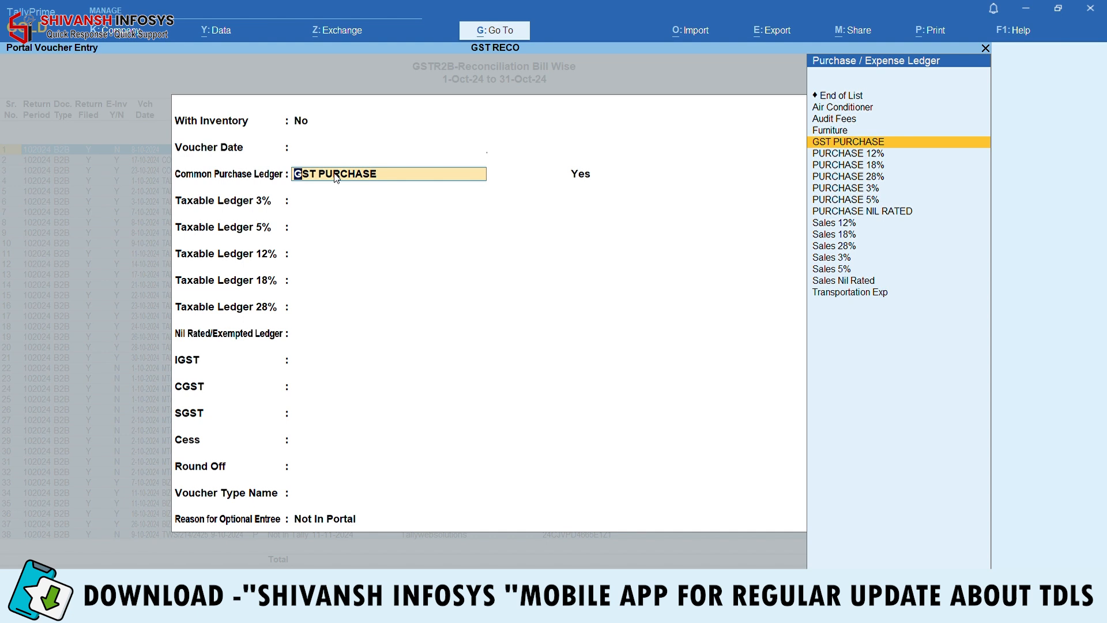
pyautogui.press('Down')
pyautogui.press('Down')
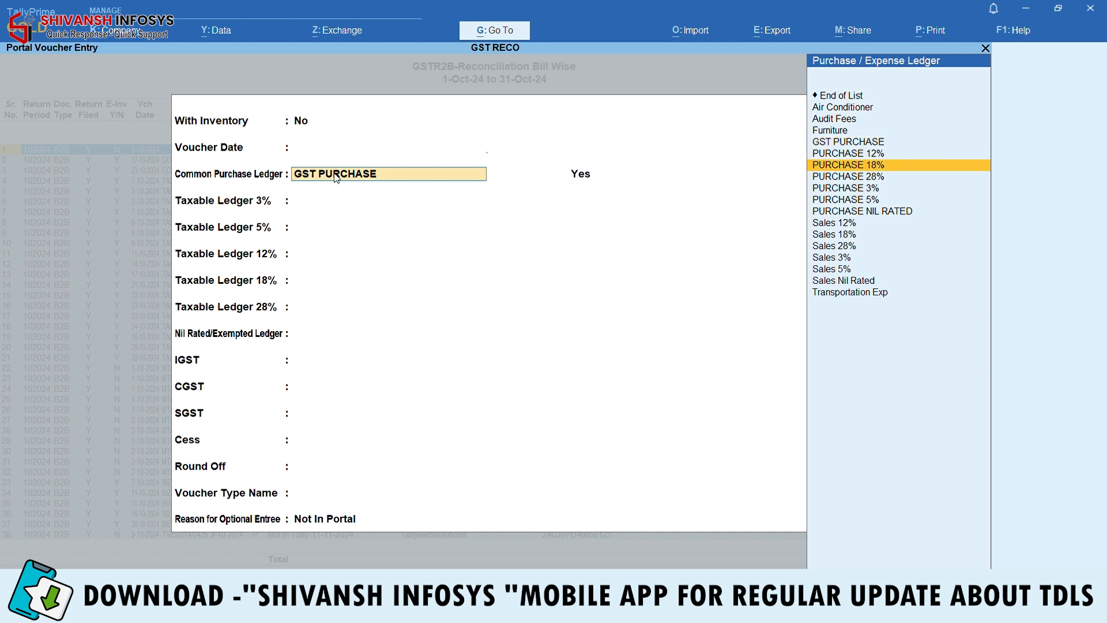
pyautogui.press('Return')
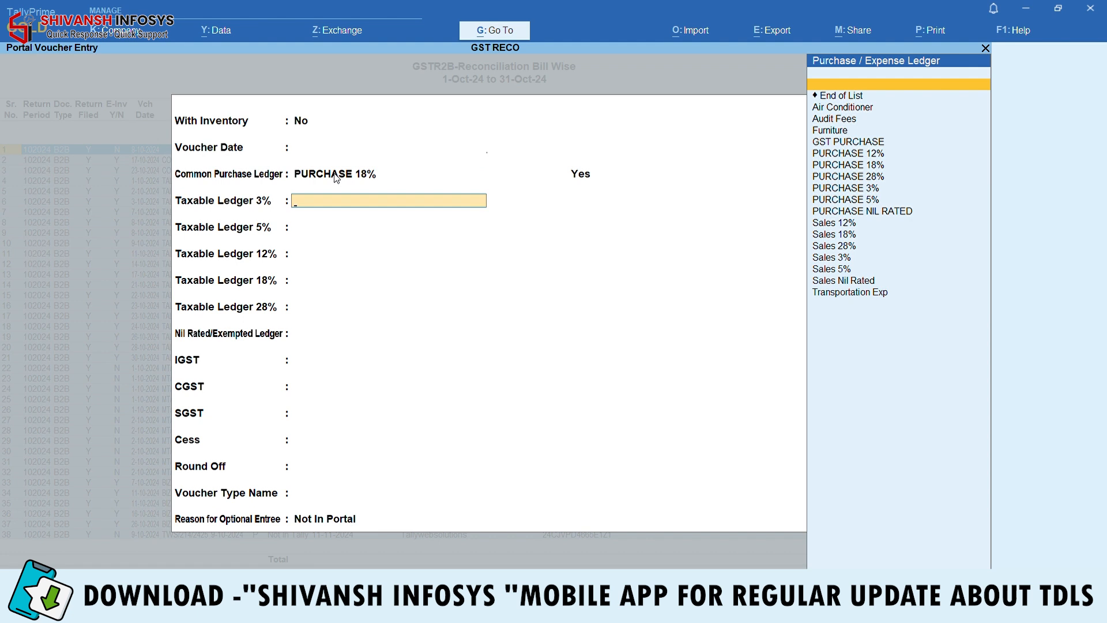
# Step: Set the 3%, 5%, 12%, 18% and 28% taxable ledgers and the Nil Rated/Exempted ledger to End of List
pyautogui.press('Down')
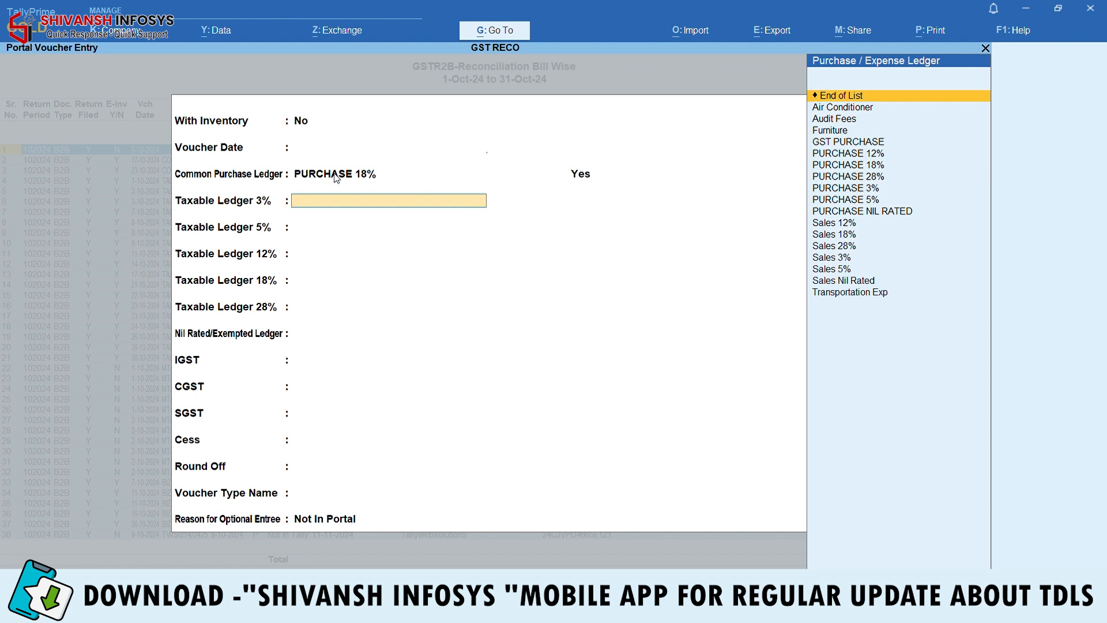
pyautogui.press('Return')
pyautogui.press('Down')
pyautogui.press('Return')
pyautogui.press('Down')
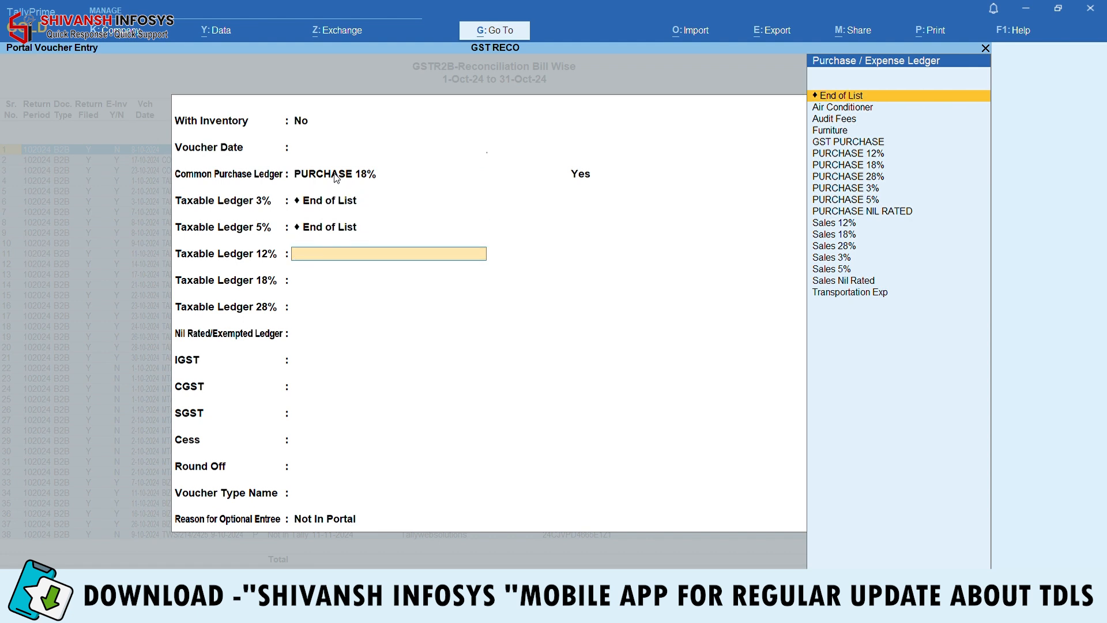
pyautogui.press('Return')
pyautogui.press('Down')
pyautogui.press('Return')
pyautogui.press('Down')
pyautogui.press('Return')
pyautogui.press('Down')
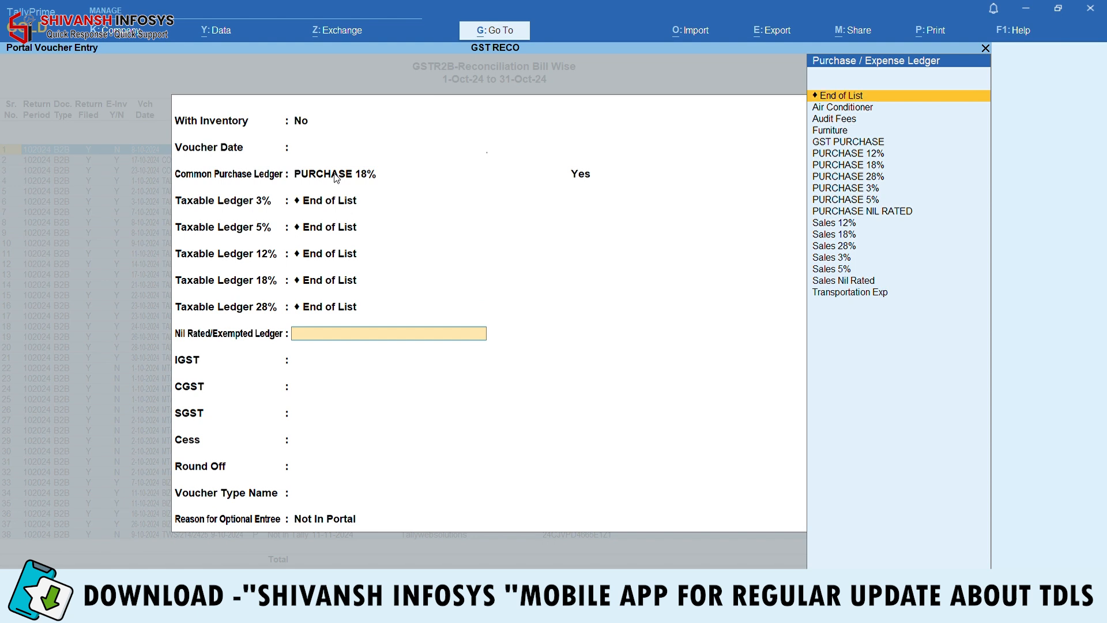
pyautogui.press('Return')
# Step: Assign the tax ledgers Input IGST, Input CGST and Input SGST to IGST, CGST and SGST
pyautogui.write('Ig')
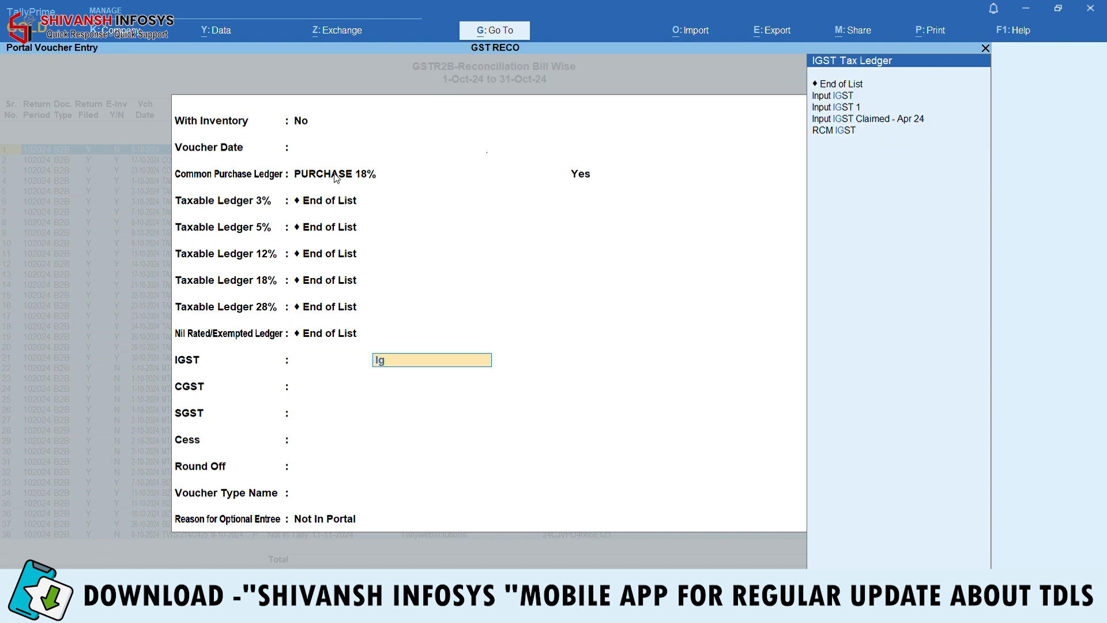
pyautogui.press('Return')
pyautogui.press('Down')
pyautogui.press('Down')
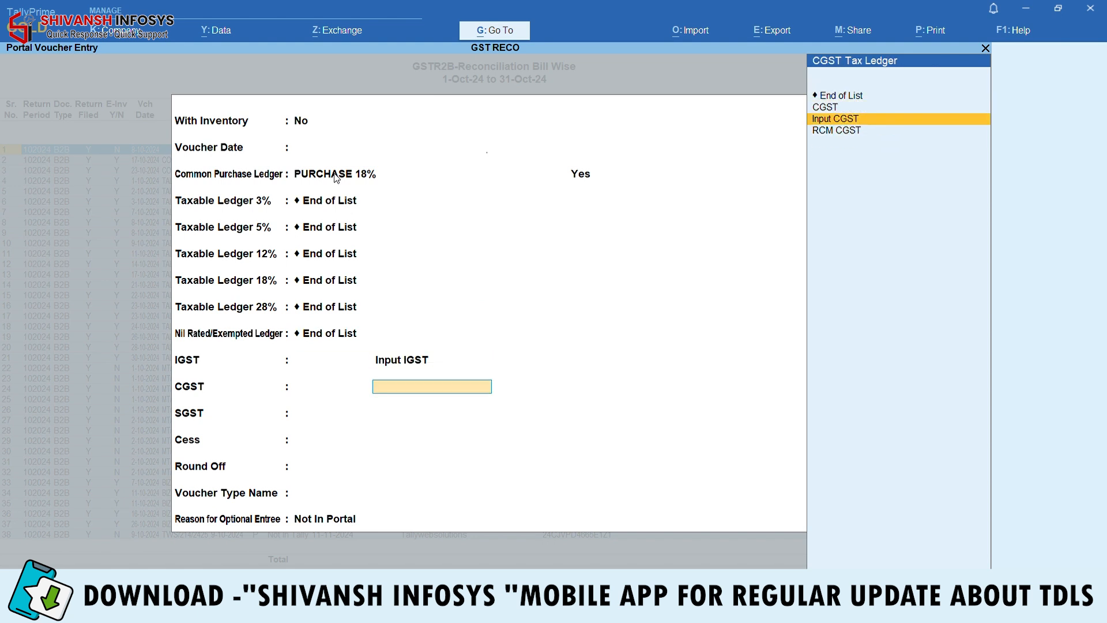
pyautogui.press('Return')
pyautogui.press('Down')
pyautogui.press('Down')
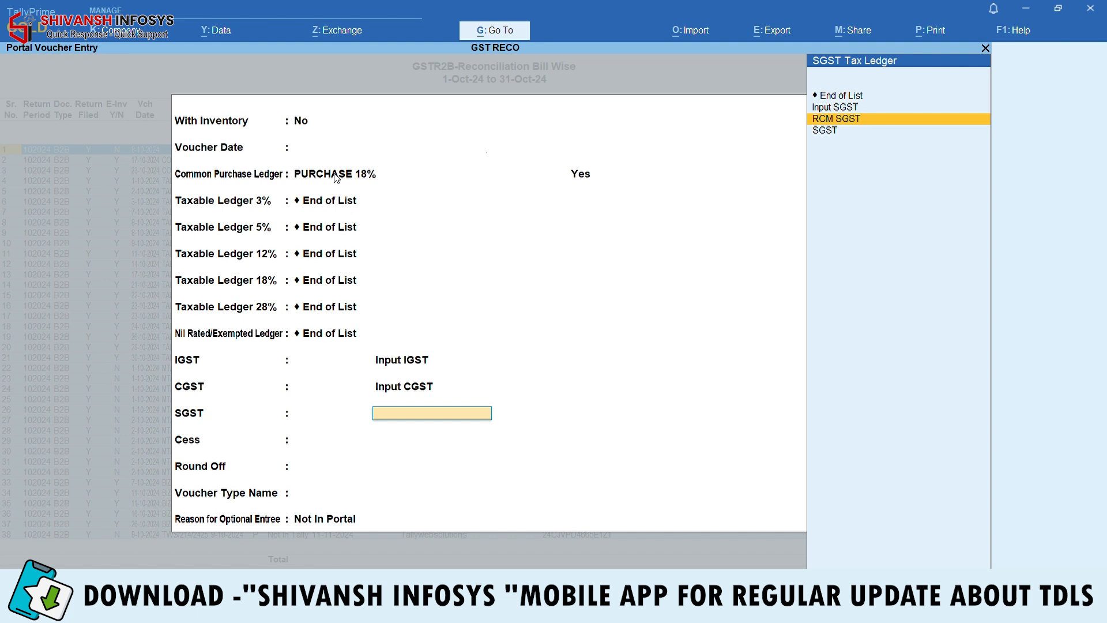
pyautogui.press('Up')
pyautogui.press('Return')
# Step: Assign the Cess ledger to Input Cess and the Round Off ledger to Round Off in the portal voucher entry
pyautogui.write('Ce')
pyautogui.press('Down')
pyautogui.press('Down')
pyautogui.press('Down')
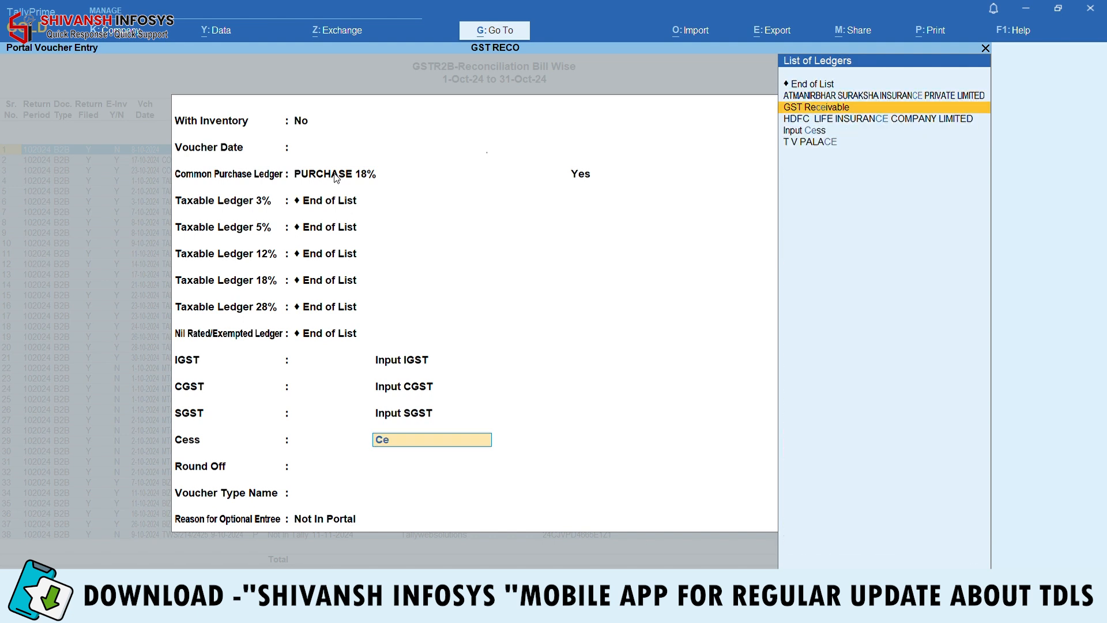
pyautogui.press('Return')
pyautogui.press('Down')
pyautogui.press('Down')
pyautogui.press('Down')
pyautogui.press('Return')
# Step: Set the voucher type name to Purchase and post the selected entries, keeping Not In Portal as the optional-entry reason
pyautogui.write('Pu')
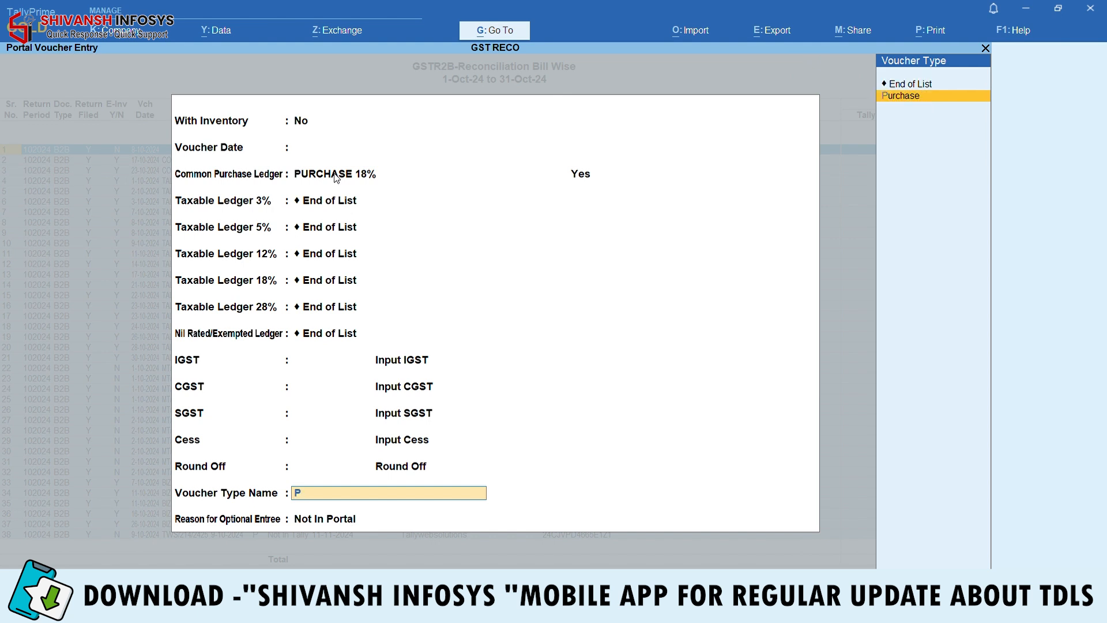
pyautogui.press('Return')
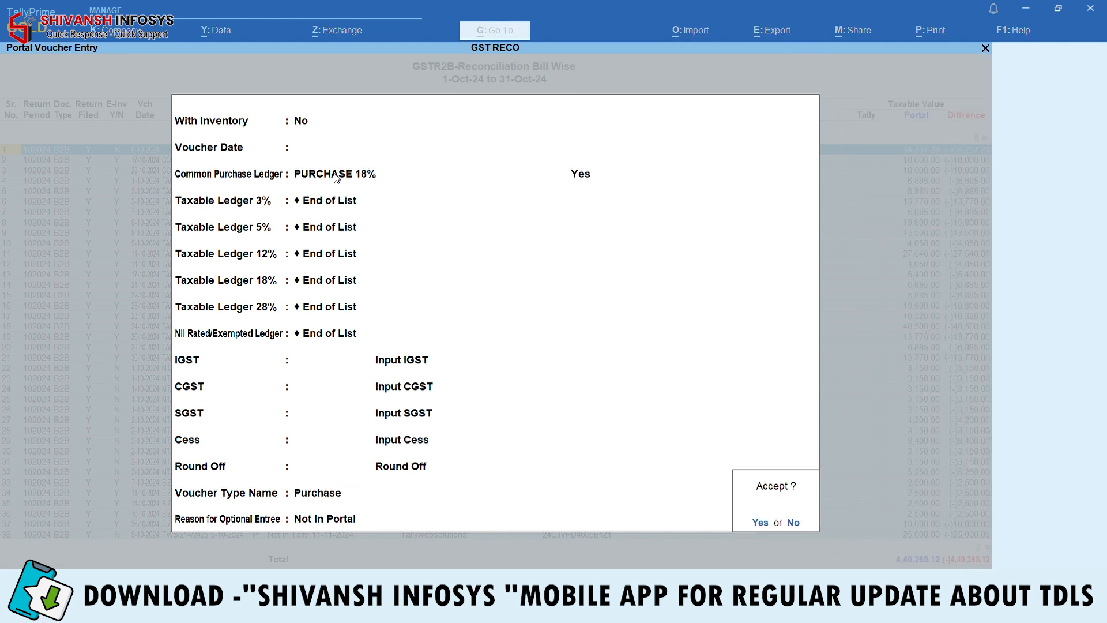
pyautogui.press('Return')
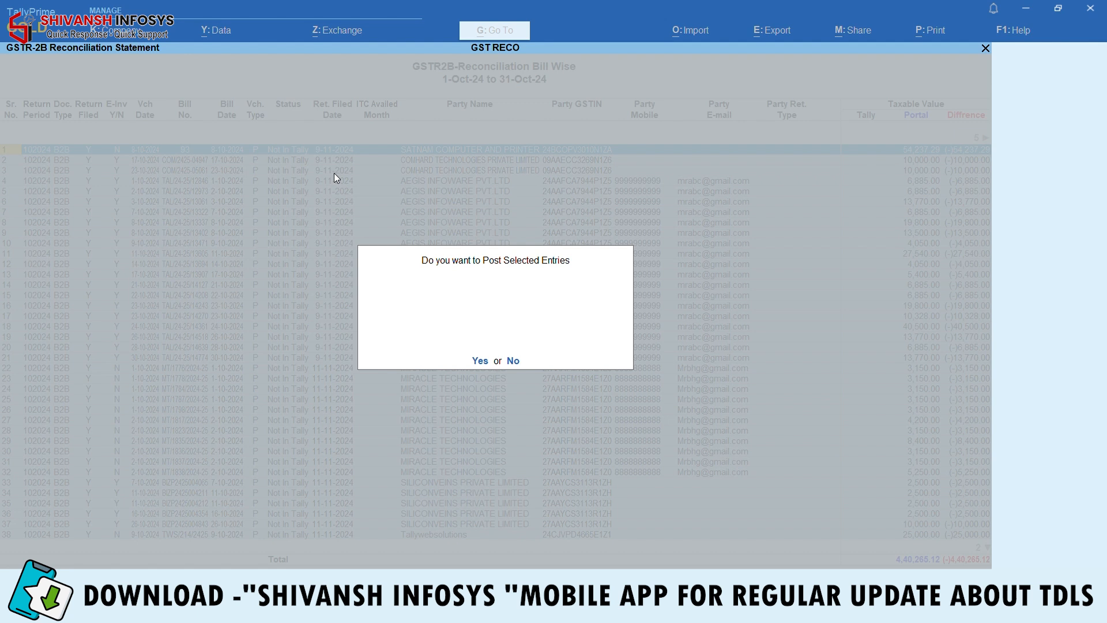
pyautogui.press('Return')
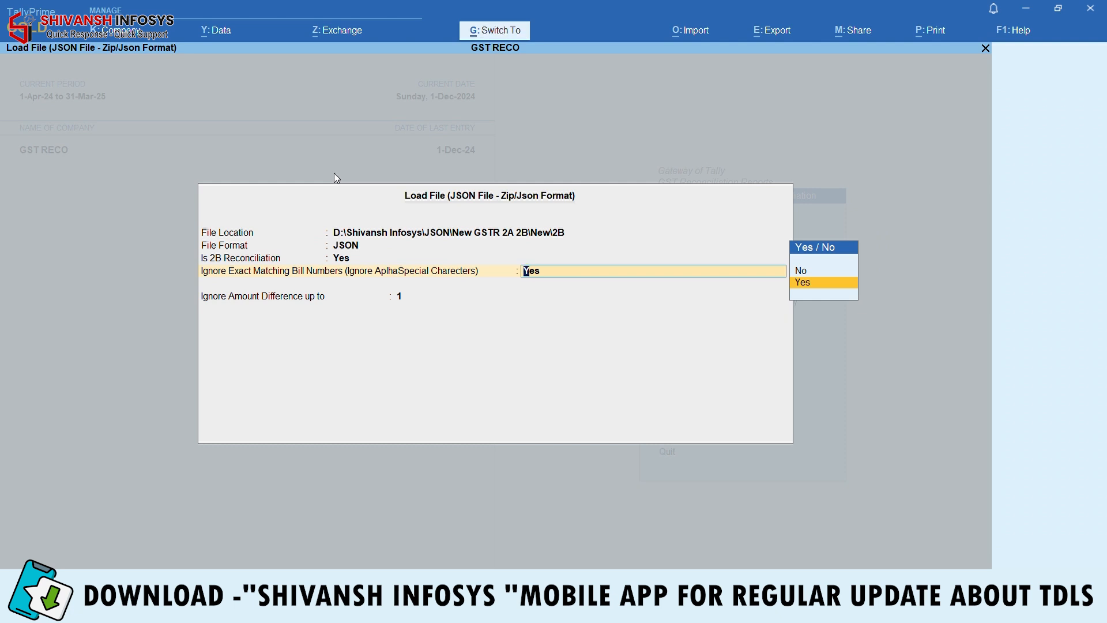
# Step: Load the 2B JSON file with the existing settings and rerun the bill-wise reconciliation for October 2024, starting 1-10
pyautogui.hotkey('ctrl', 'a')
pyautogui.write('1-10')
pyautogui.press('Return')
pyautogui.press('Return')
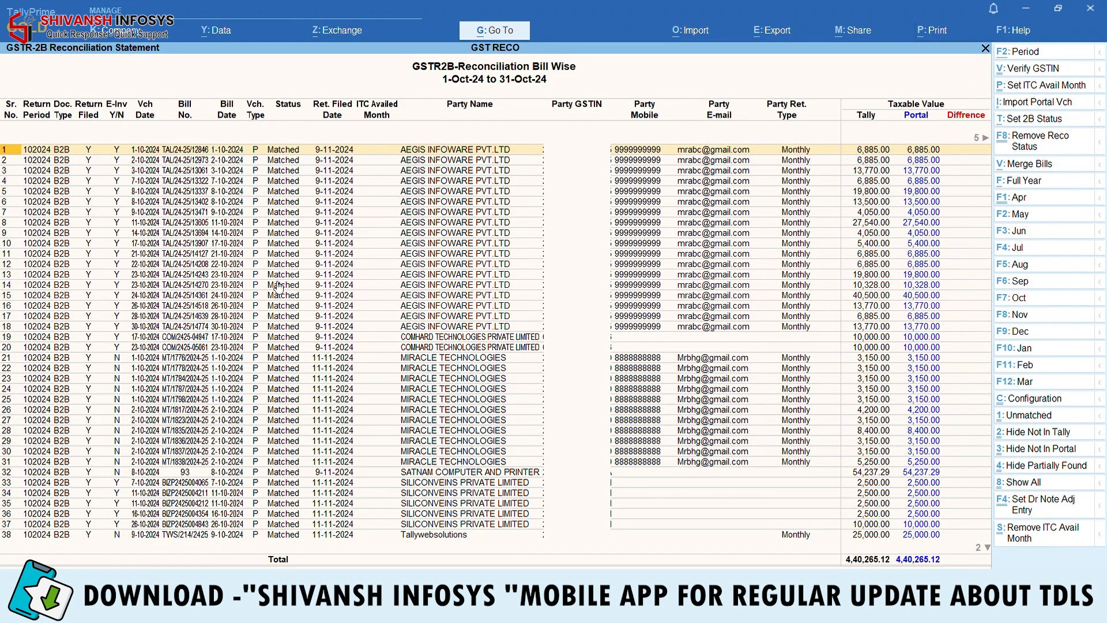
# Step: Open the 24-Oct-24 AEGIS INFOWARE PVT.LTD purchase voucher with the 40,500.00 taxable value and go to its party account
pyautogui.scroll(-3, 298, 410)
pyautogui.scroll(-2, 298, 411)
pyautogui.press('Return')
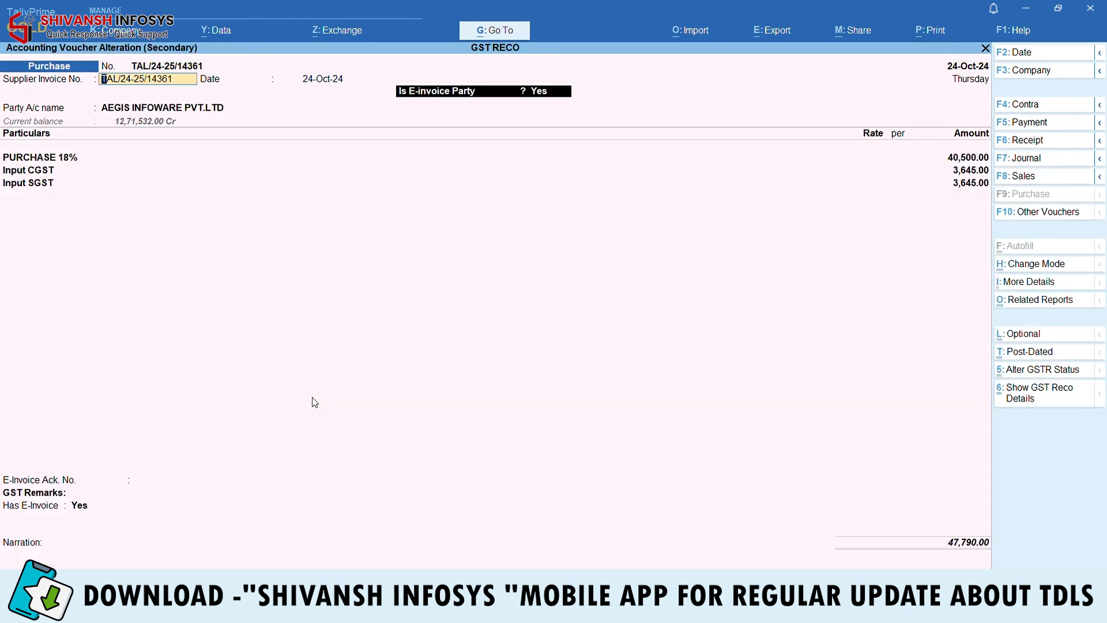
pyautogui.press('Return')
pyautogui.press('Return')
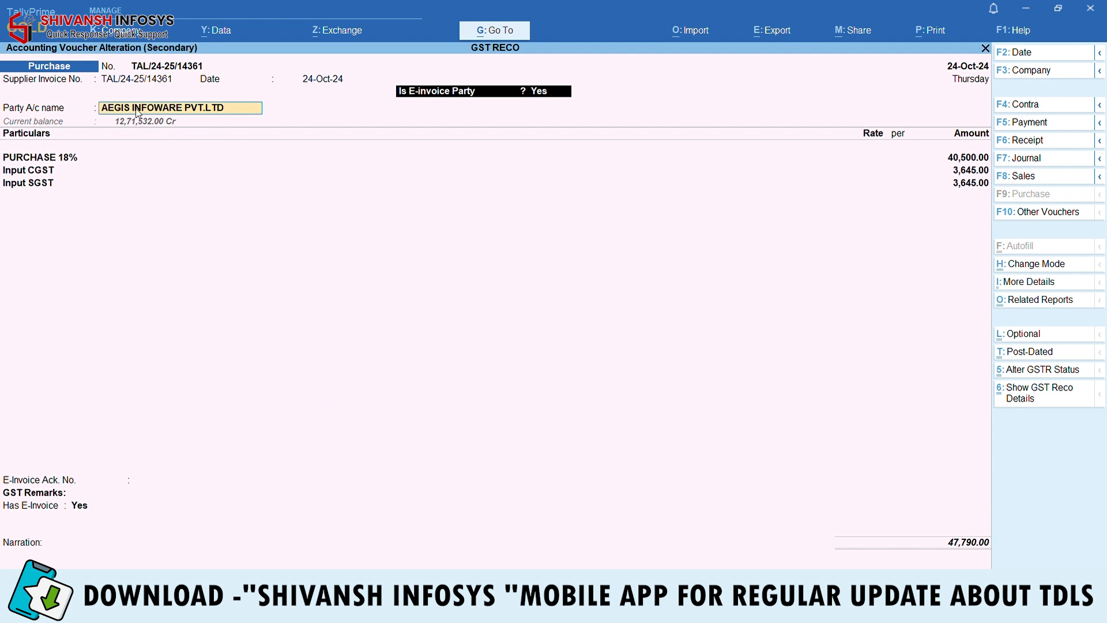
# Step: Examine the party ledger's group and GSTIN/UIN, then leave the ledger and voucher without saving to return to the reconciliation statement
pyautogui.hotkey('ctrl', 'Return')
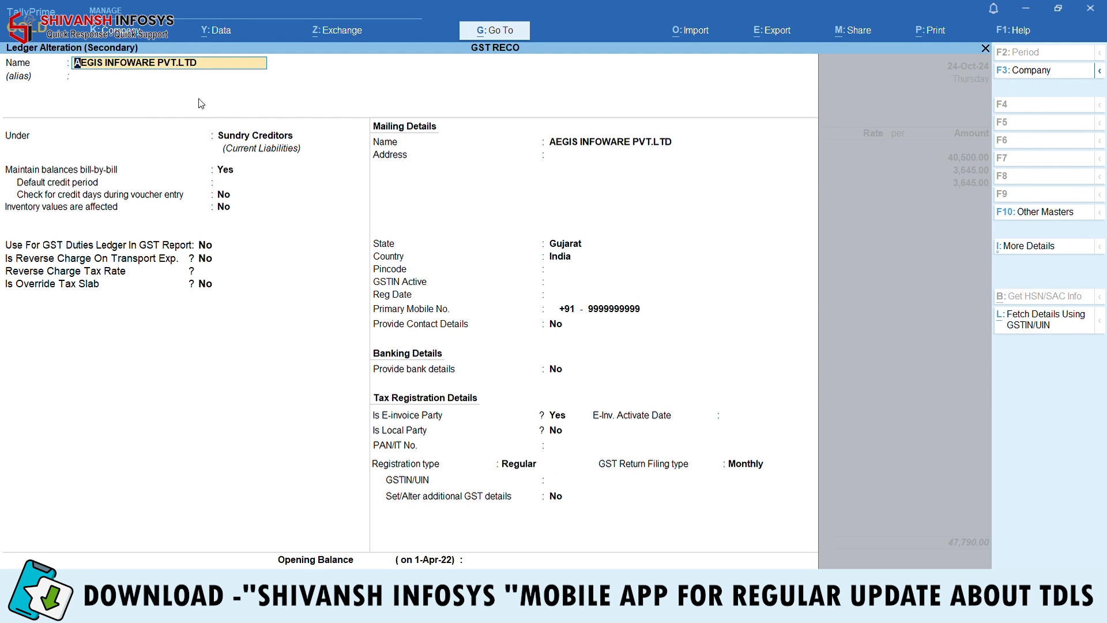
pyautogui.click(252, 141)
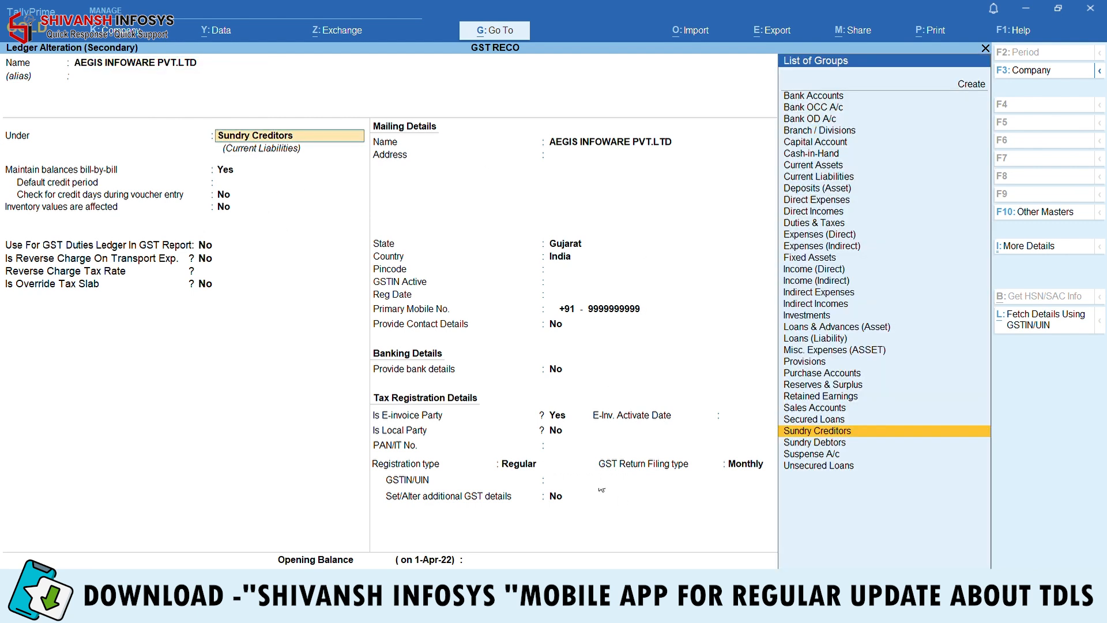
pyautogui.click(605, 483)
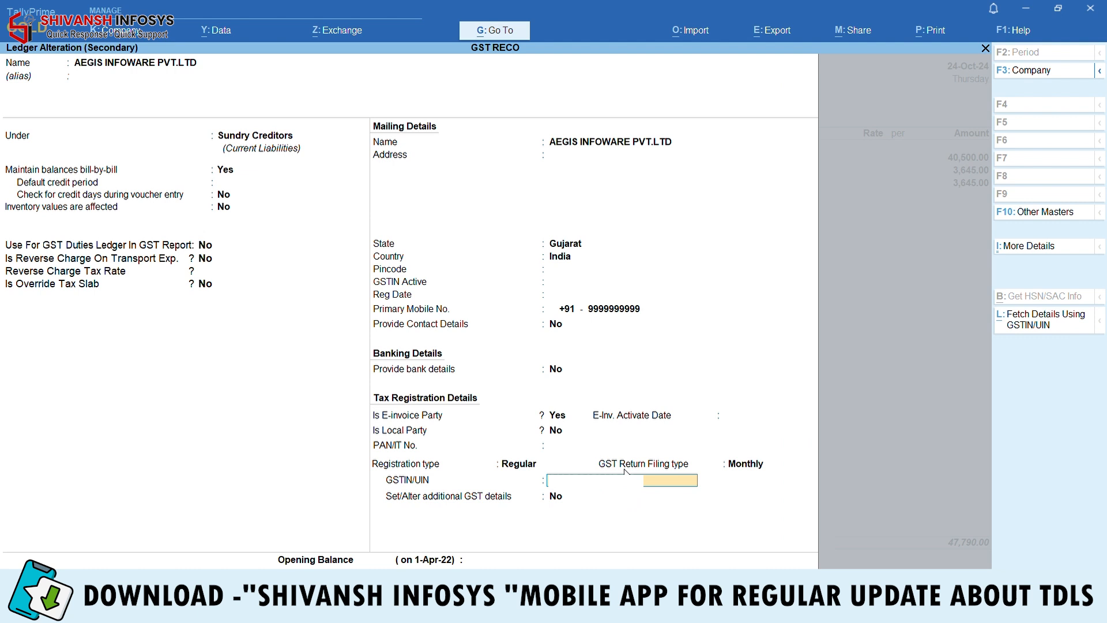
pyautogui.press('Escape')
pyautogui.press('Escape')
pyautogui.press('Return')
pyautogui.press('Escape')
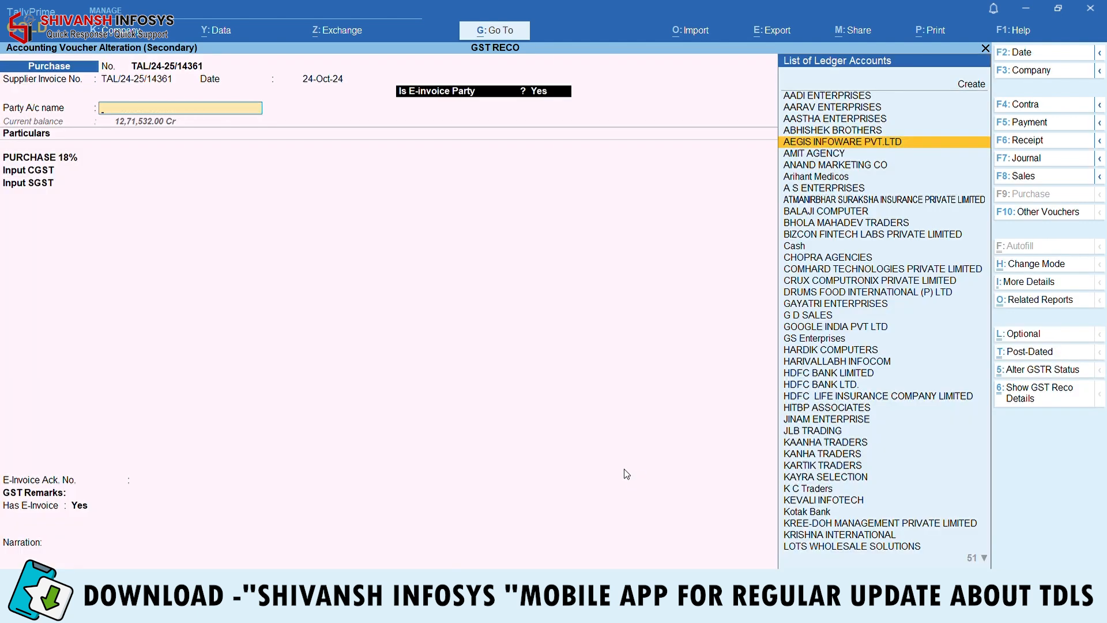
pyautogui.press('Escape')
pyautogui.press('Return')
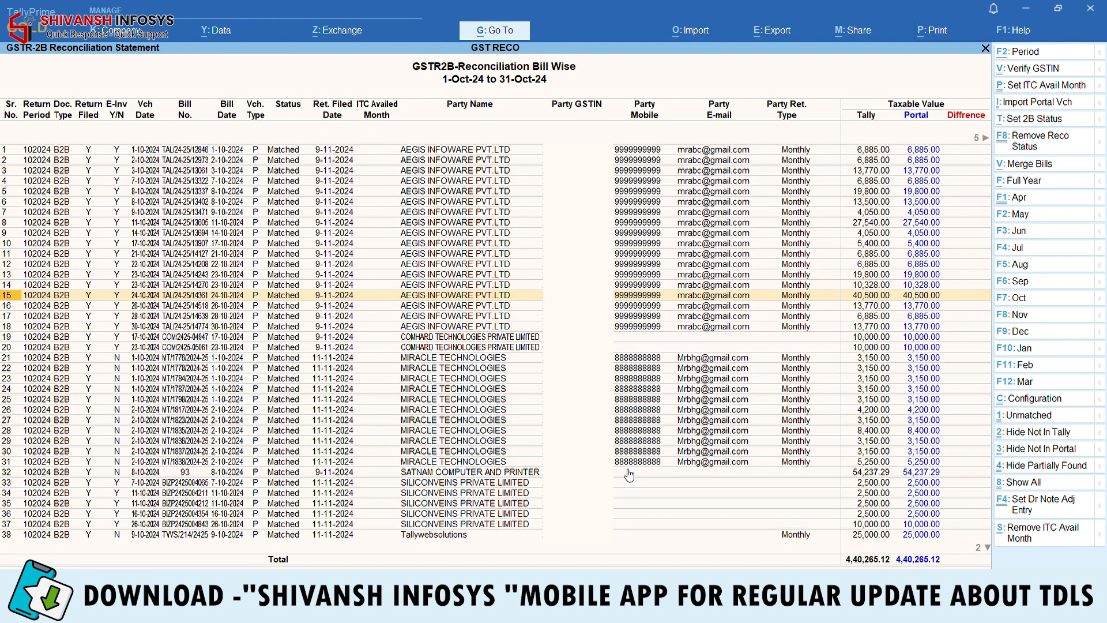